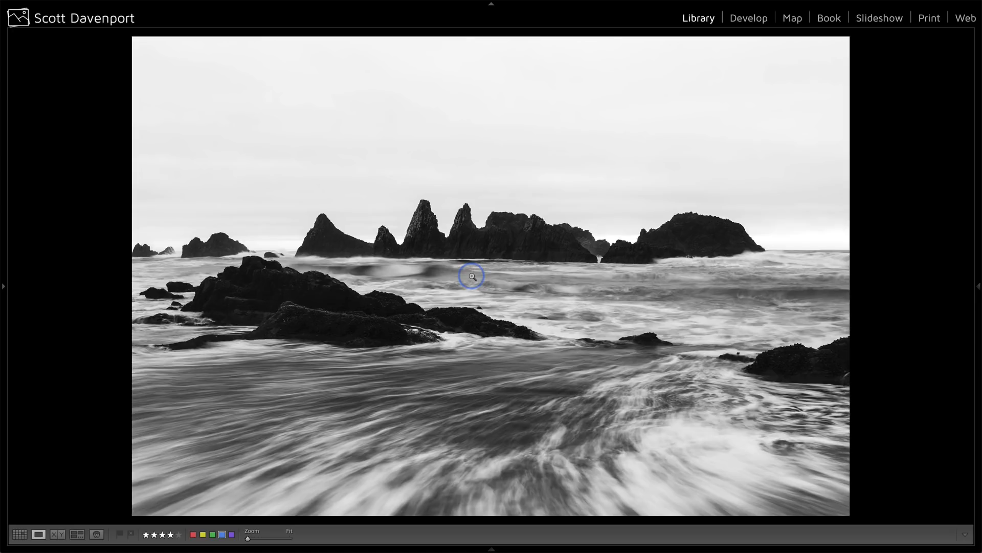
key("Right")
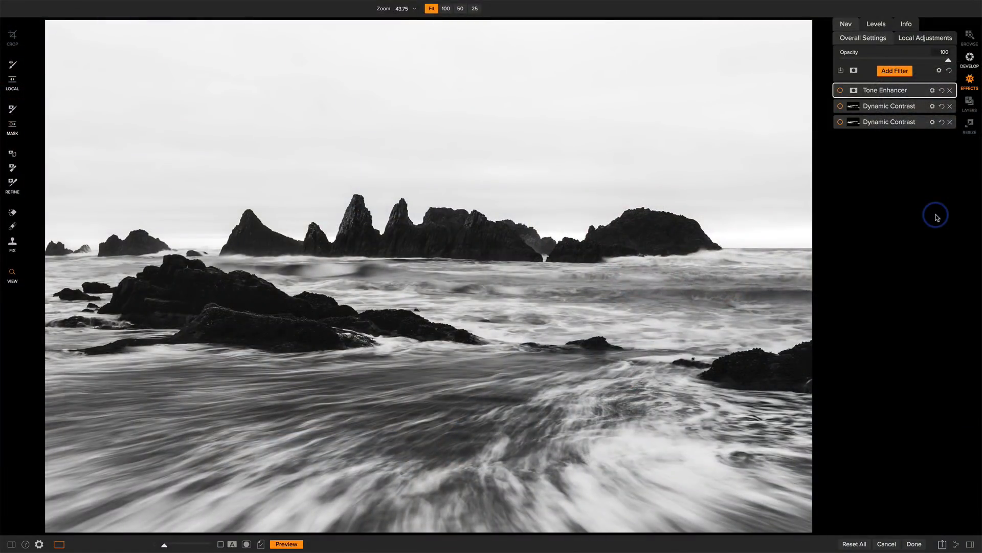
Expand the settings of the lowest Dynamic Contrast filter in the stack and enable the filter.
left_click(893, 122)
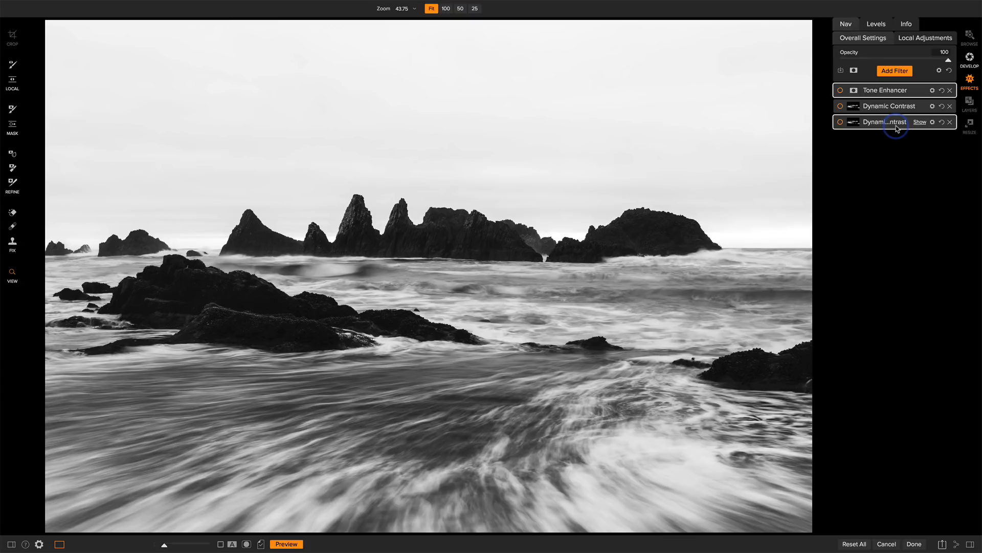
left_click(892, 152)
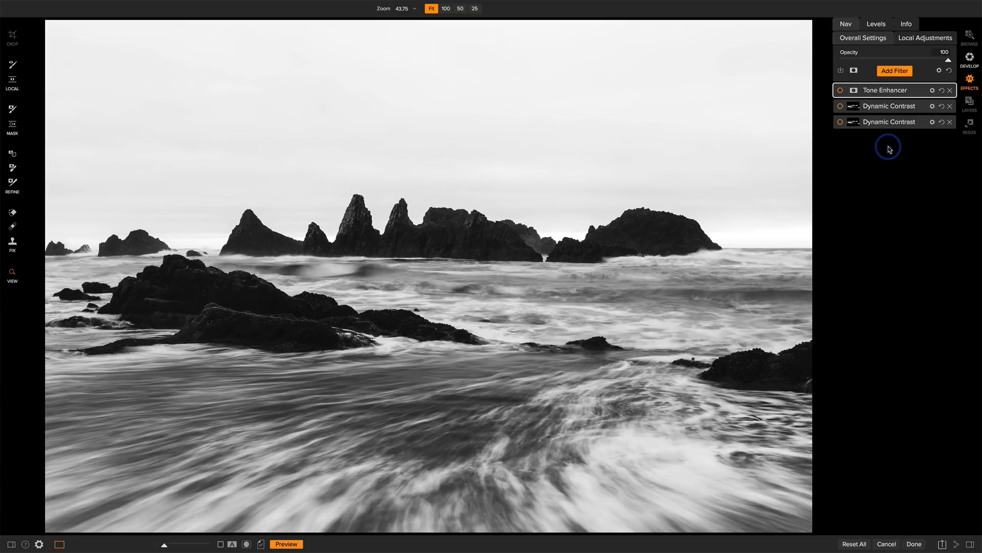
left_click(921, 123)
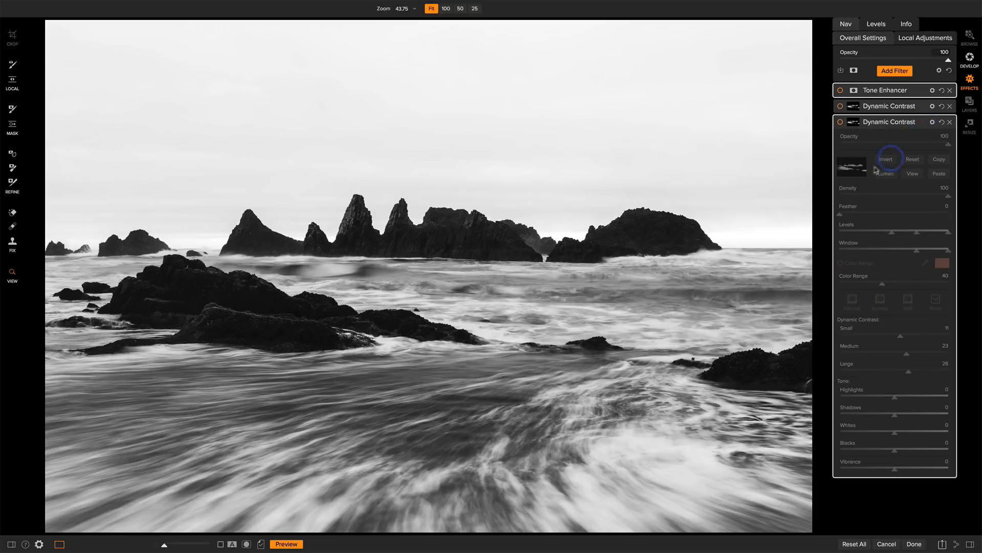
left_click(840, 123)
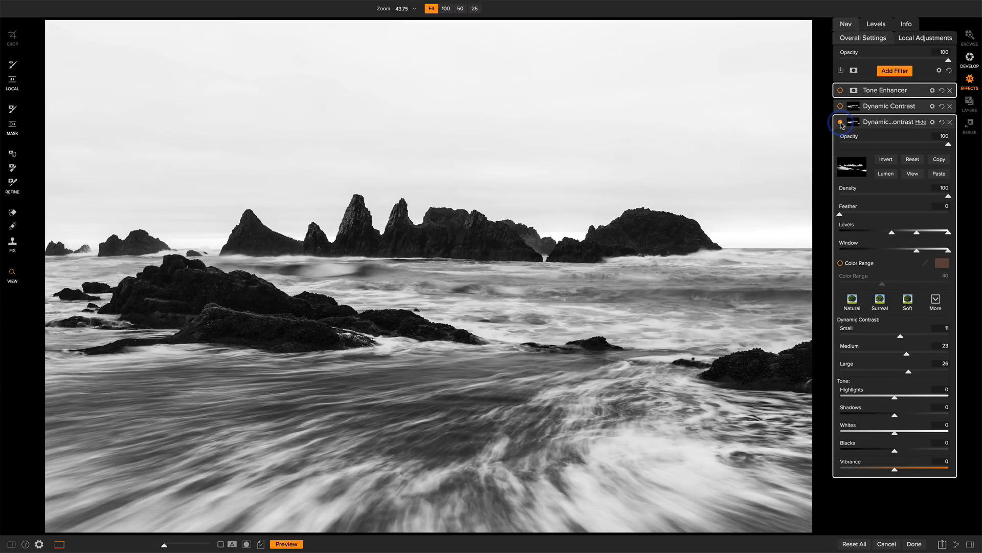
Toggle the lowest Dynamic Contrast filter off and on to compare the rocks, leaving it enabled.
left_click(840, 122)
left_click(840, 122)
left_click(841, 123)
left_click(850, 174)
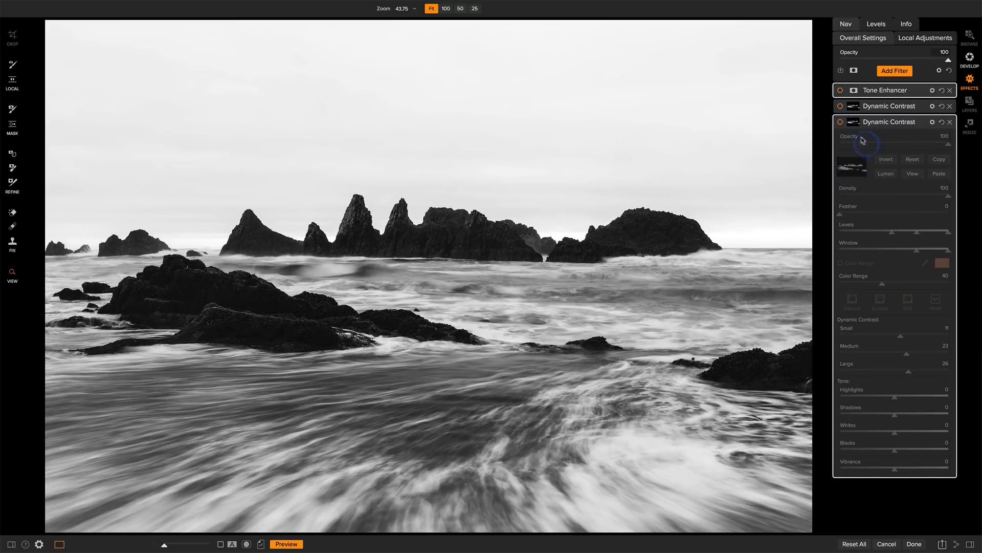
left_click(842, 125)
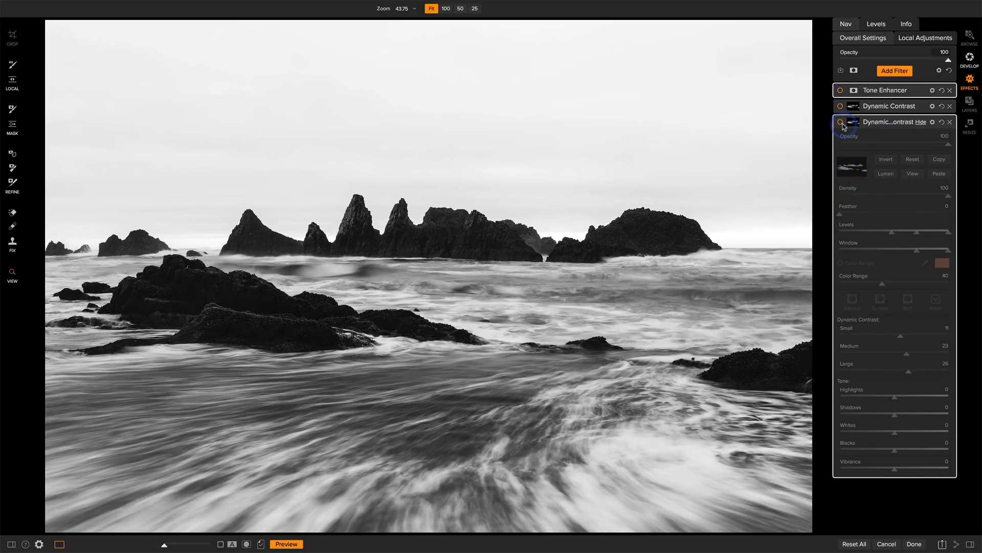
Inspect the lowest Dynamic Contrast filter's mask, copy it and reset the mask to blank white.
left_click(913, 174)
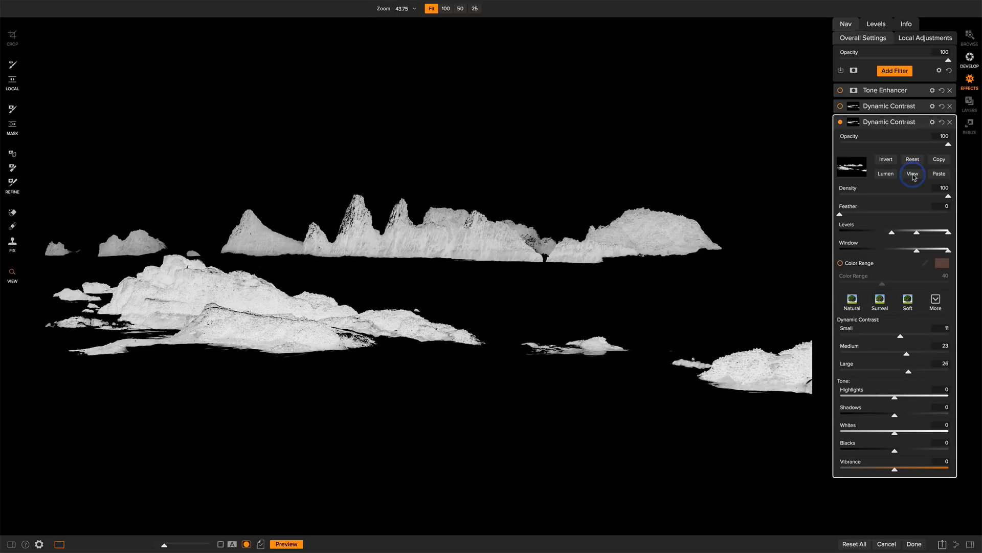
left_click(938, 160)
left_click(913, 163)
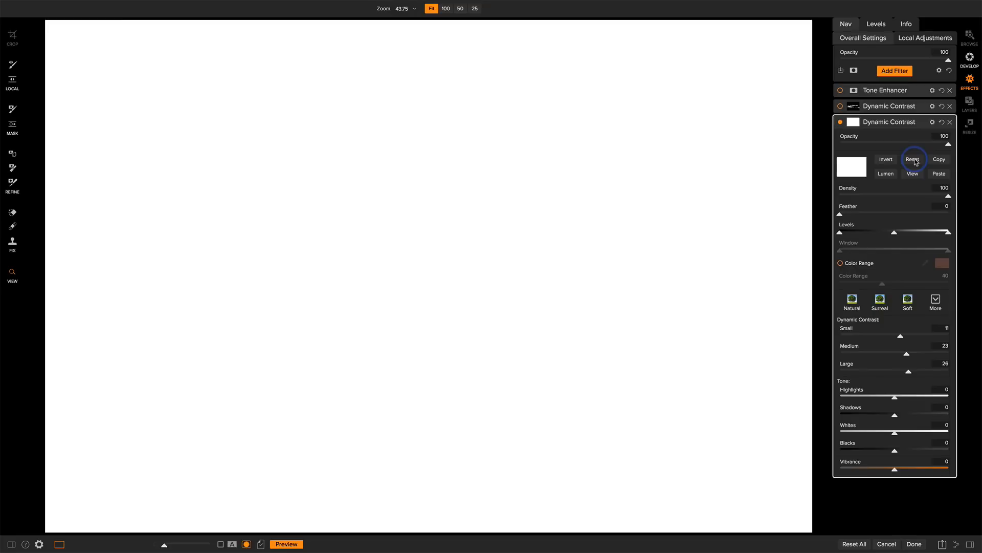
left_click(909, 175)
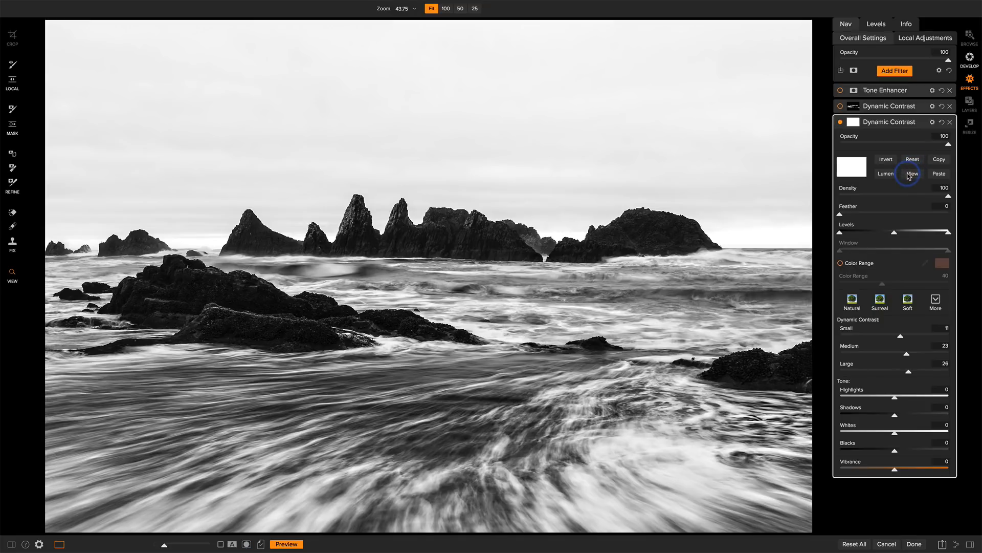
Create an inverted luminosity mask for the filter and raise its Levels midpoint and lower Window limit to isolate the dark rocks.
left_click(886, 175)
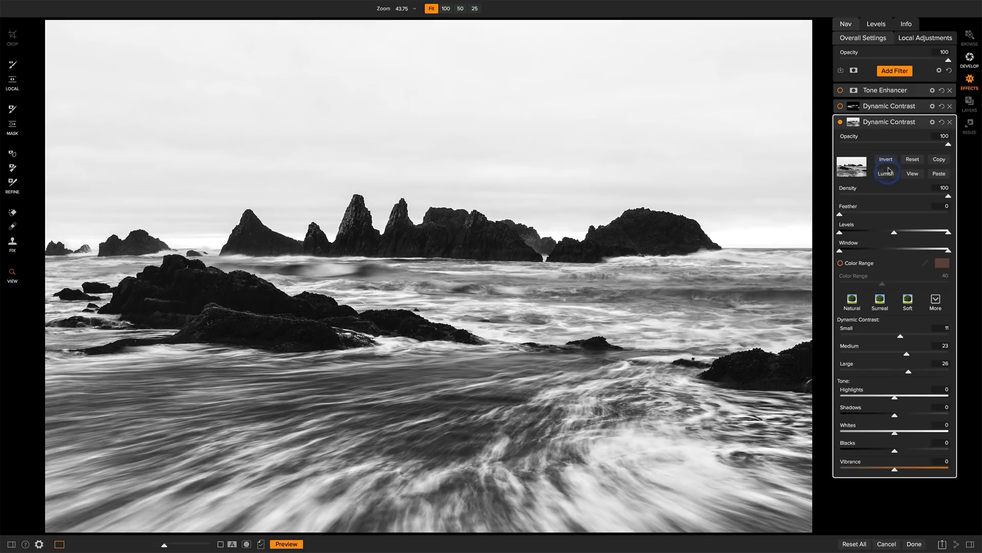
left_click(888, 161)
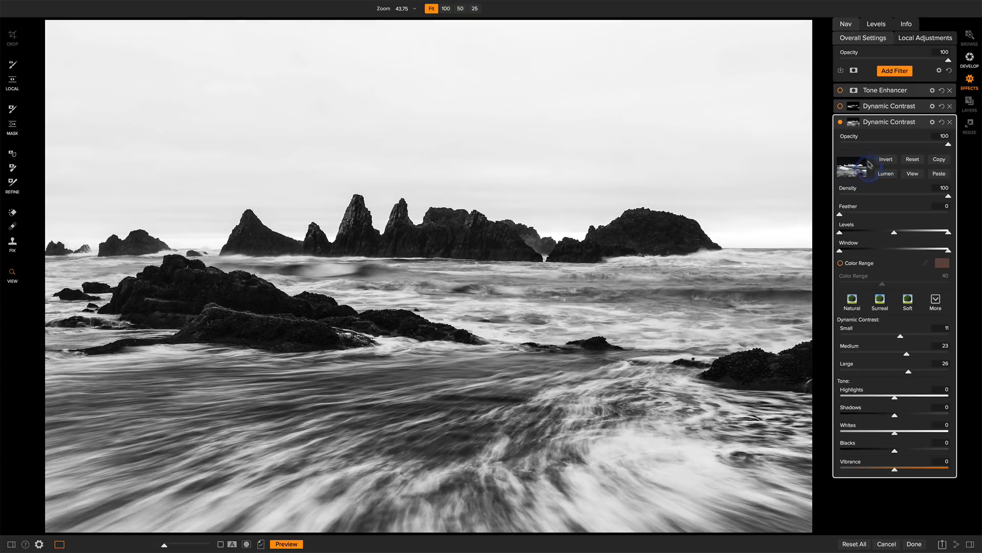
left_click(912, 174)
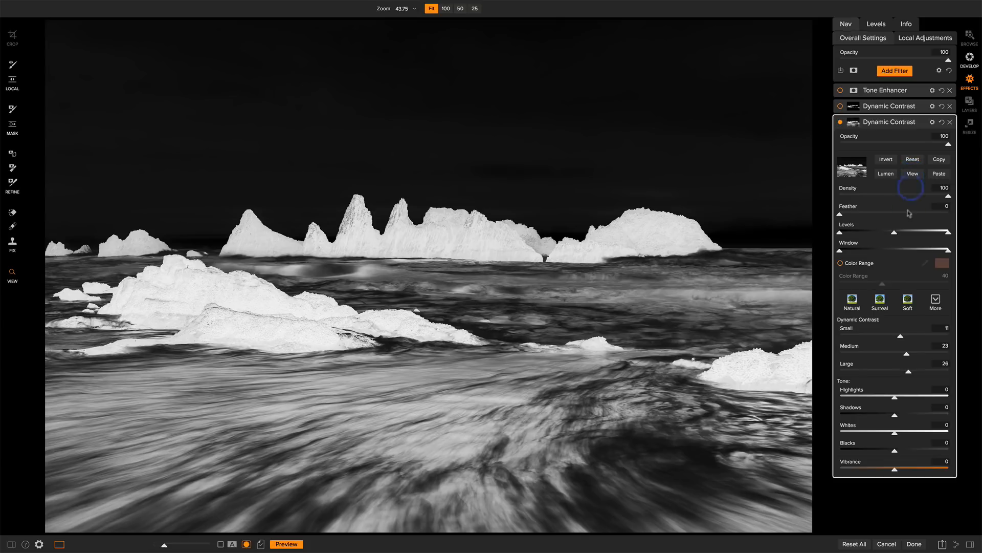
left_click_drag(895, 233, 918, 233)
left_click_drag(841, 252, 916, 252)
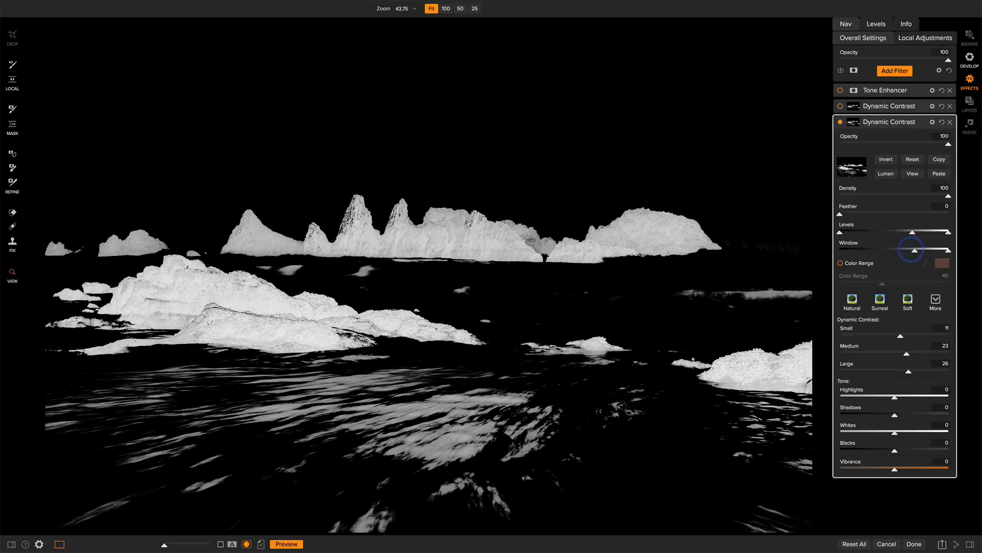
Enlarge the masking brush to size 250 in Paint Out mode and remove stray water patches from the mask.
left_click(13, 110)
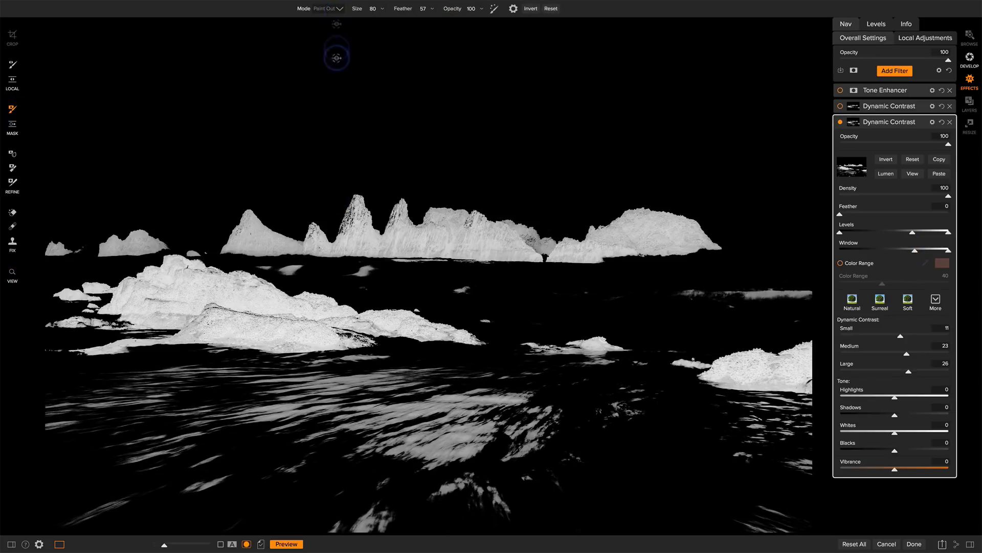
key("]")
key("]")
key("]")
key("]")
key("]")
key("]")
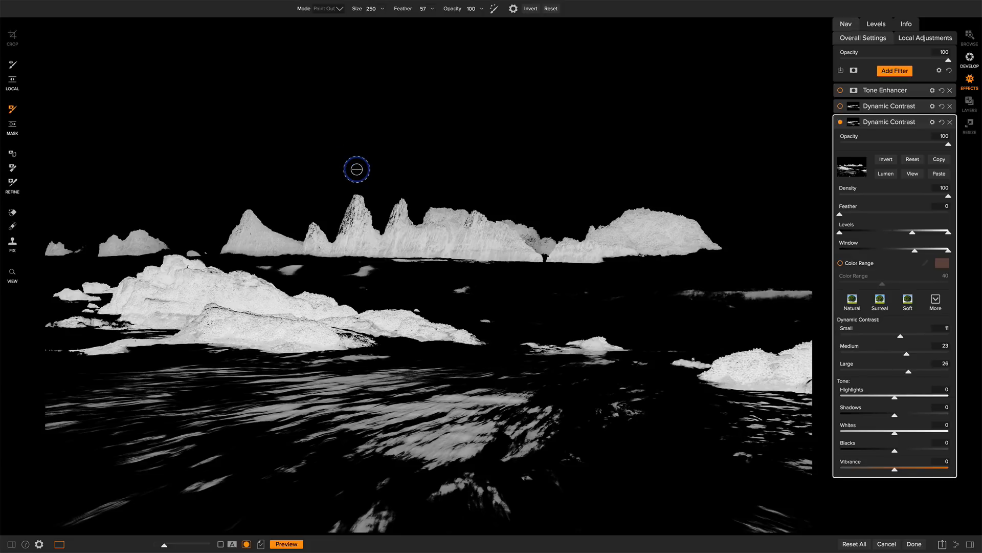
key("]")
key("]")
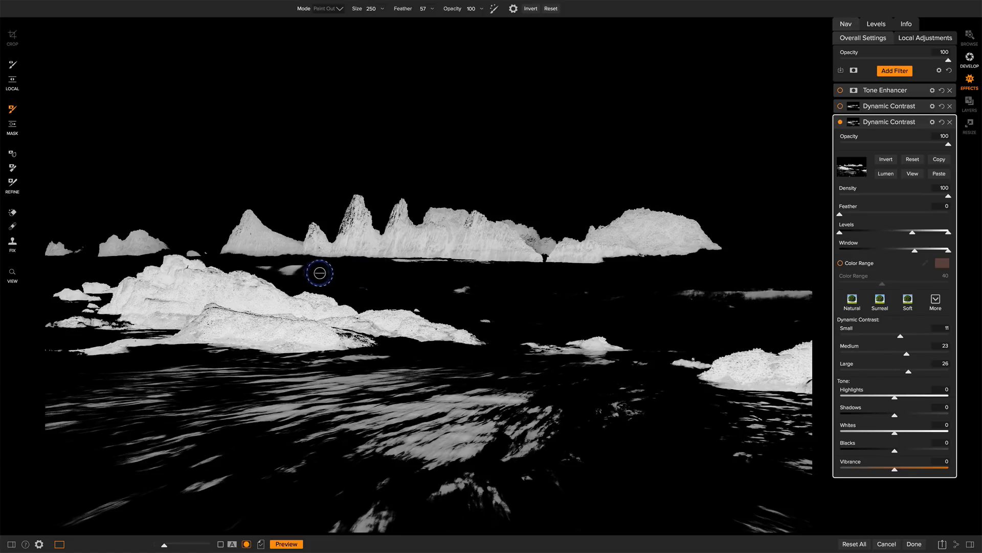
left_click_drag(310, 273, 285, 268)
mouse_move(369, 376)
left_mouse_down()
mouse_move(384, 361)
mouse_move(271, 374)
left_mouse_up()
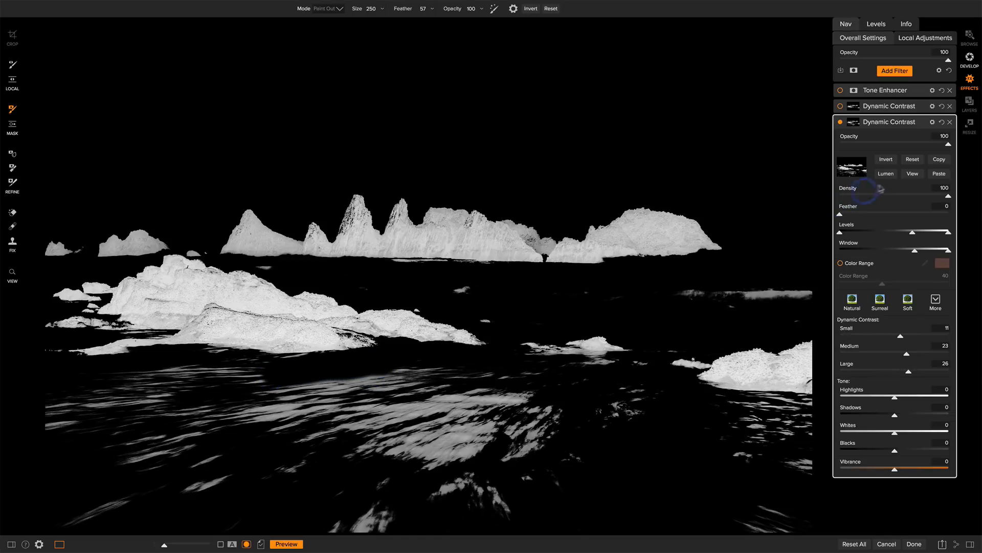
Paste the copied rock mask back onto the lowest Dynamic Contrast filter and return to the normal photo view.
left_click(939, 174)
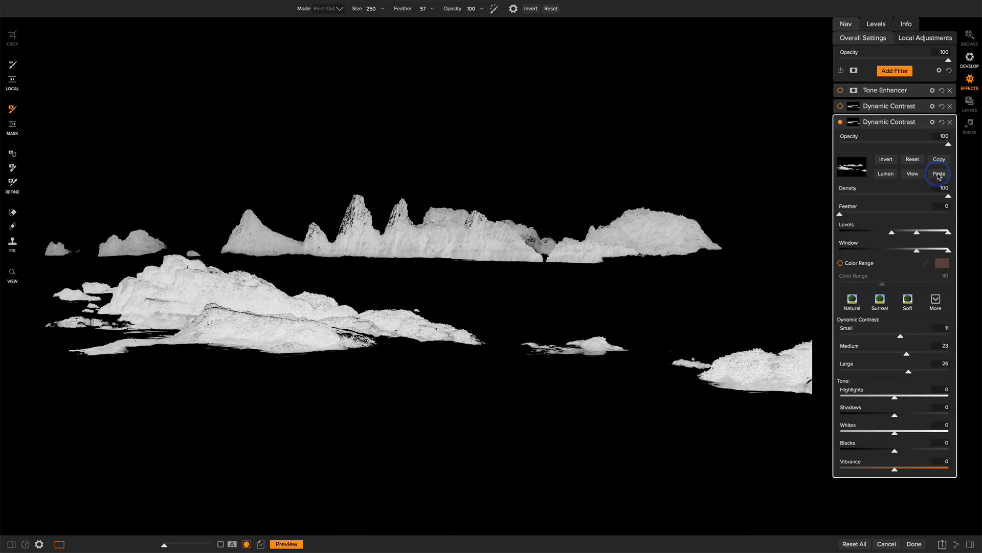
left_click(912, 173)
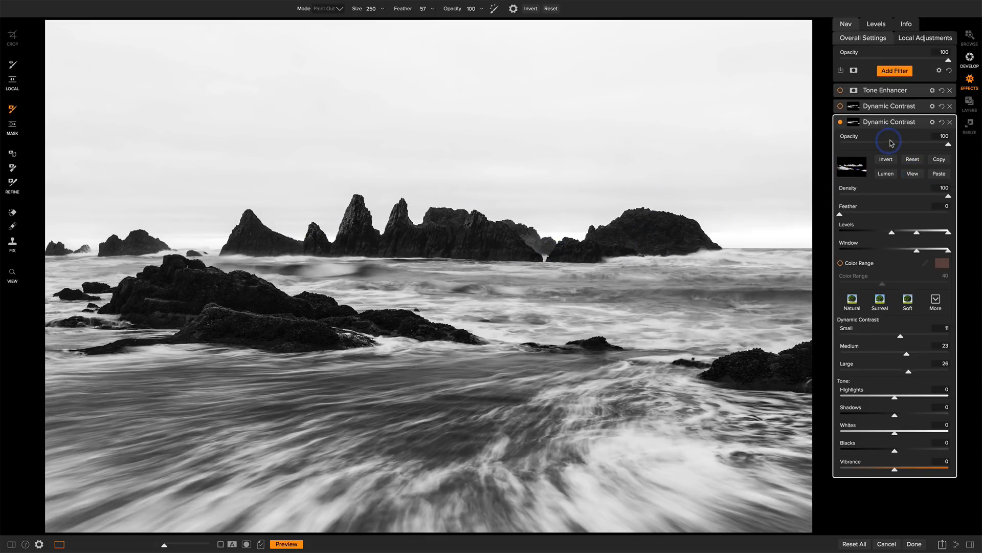
Expand the upper Dynamic Contrast filter and enable it, toggling it to compare its effect on the rocks.
left_click(870, 106)
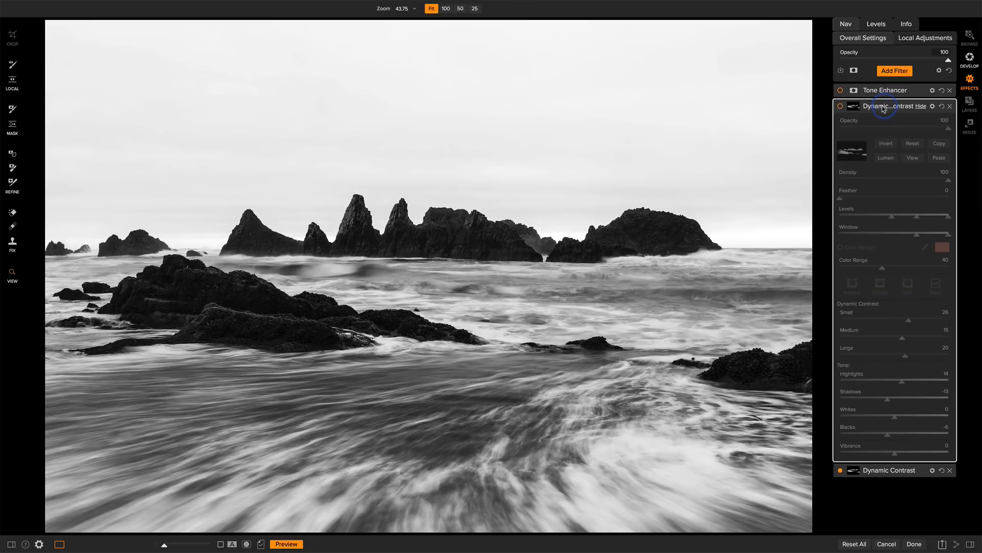
left_click(841, 107)
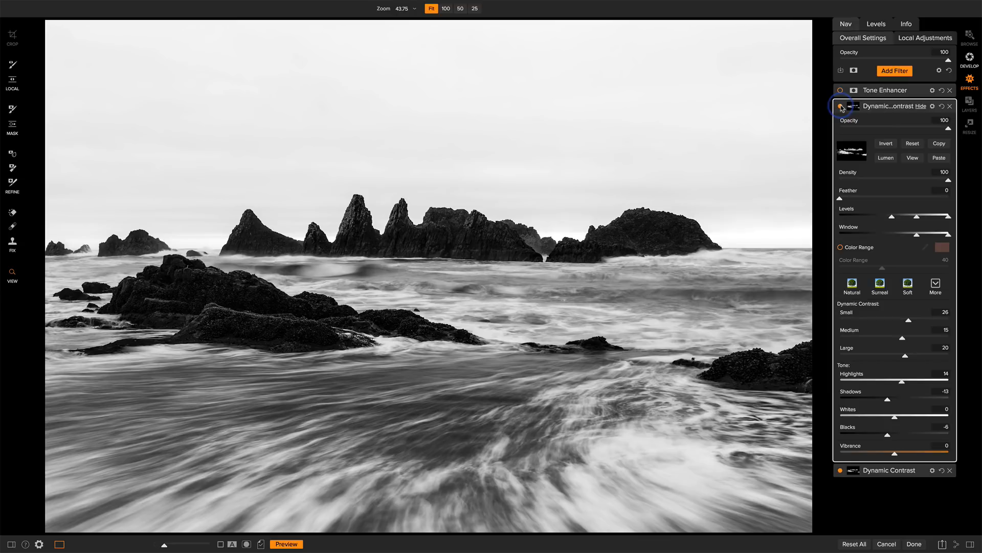
left_click(840, 107)
left_click(841, 107)
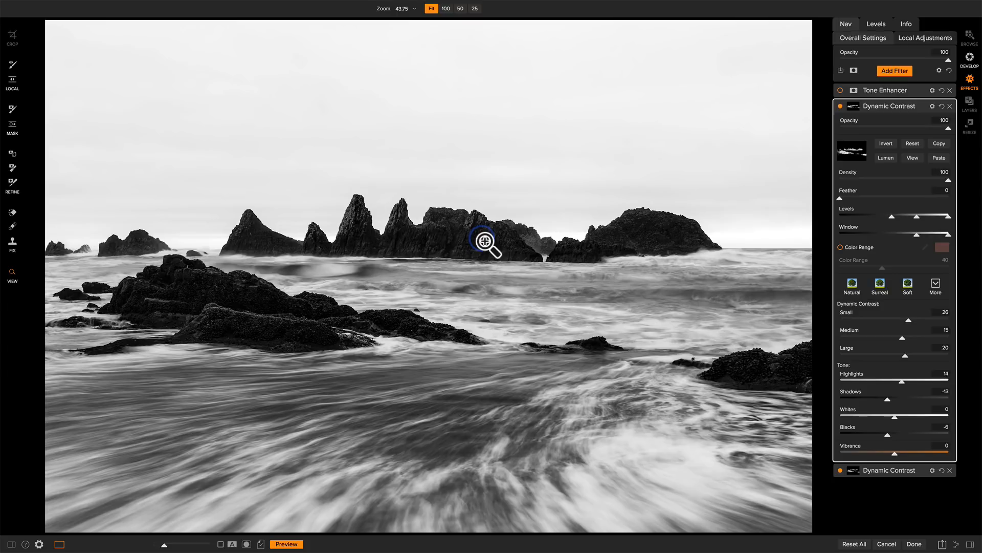
Expand the Tone Enhancer filter and enable its curve adjustment, toggling it to compare the overall tone.
mouse_move(909, 95)
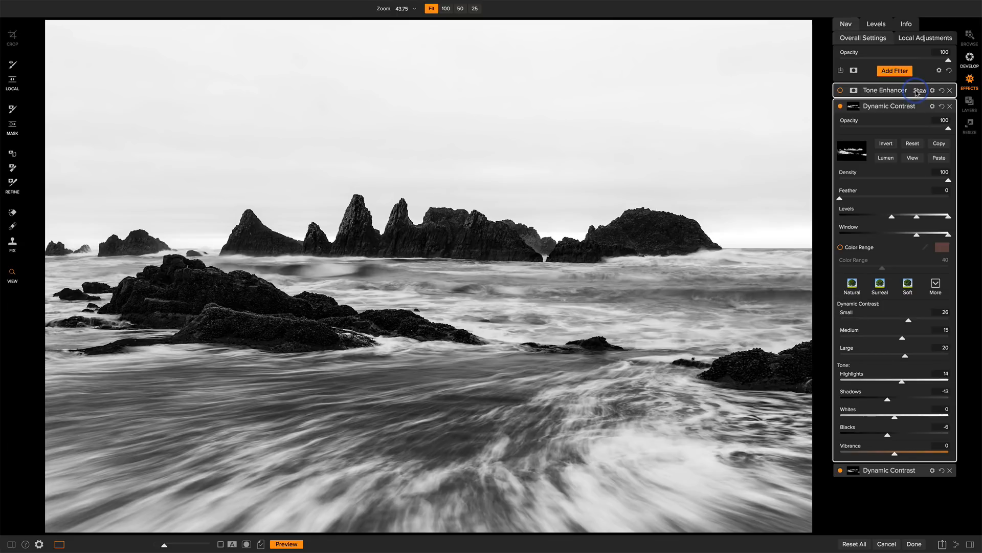
left_click(919, 90)
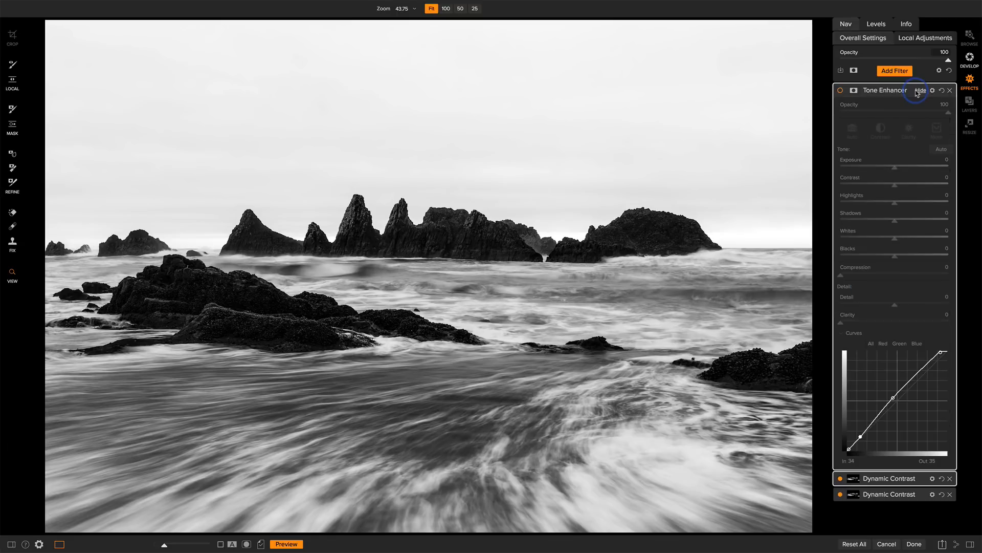
left_click(840, 91)
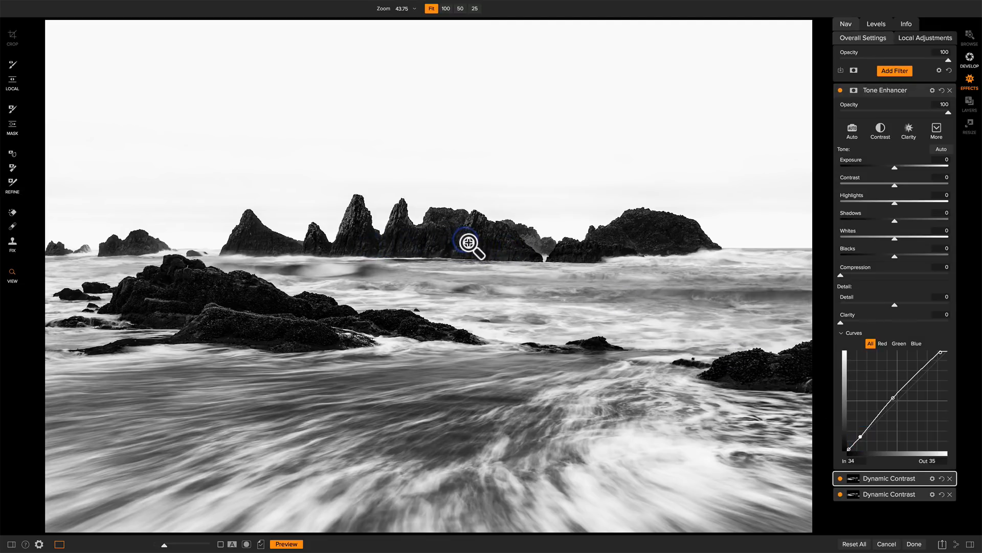
left_click(840, 90)
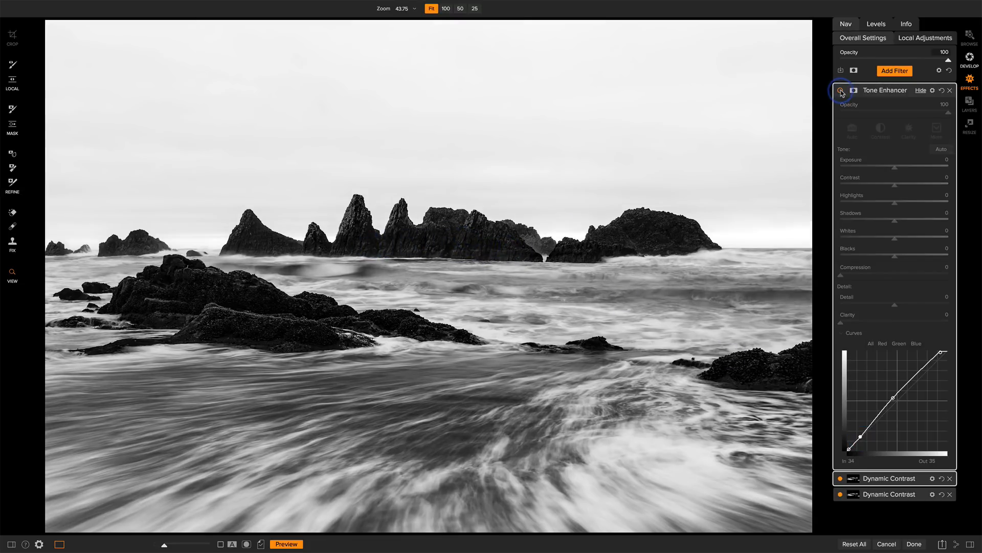
left_click(840, 90)
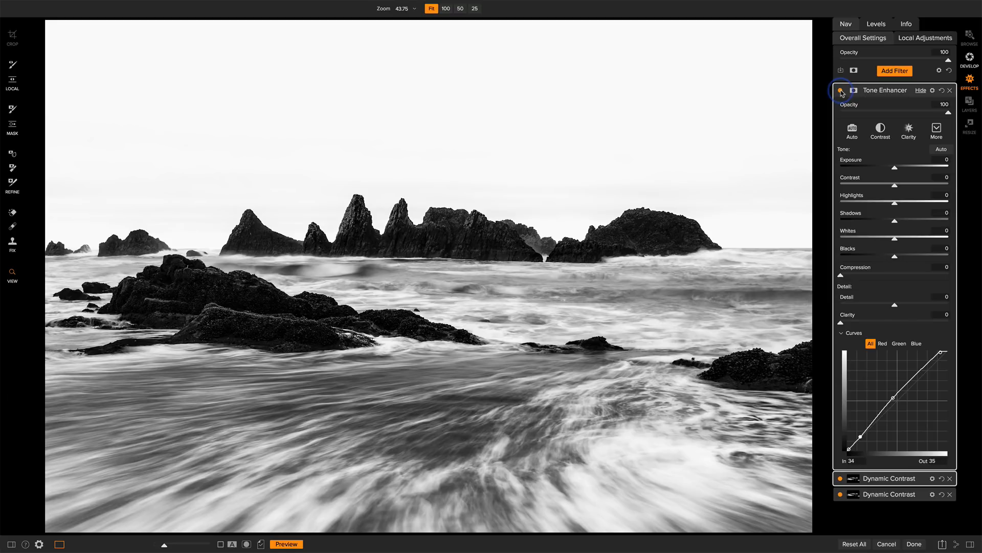
left_click(840, 90)
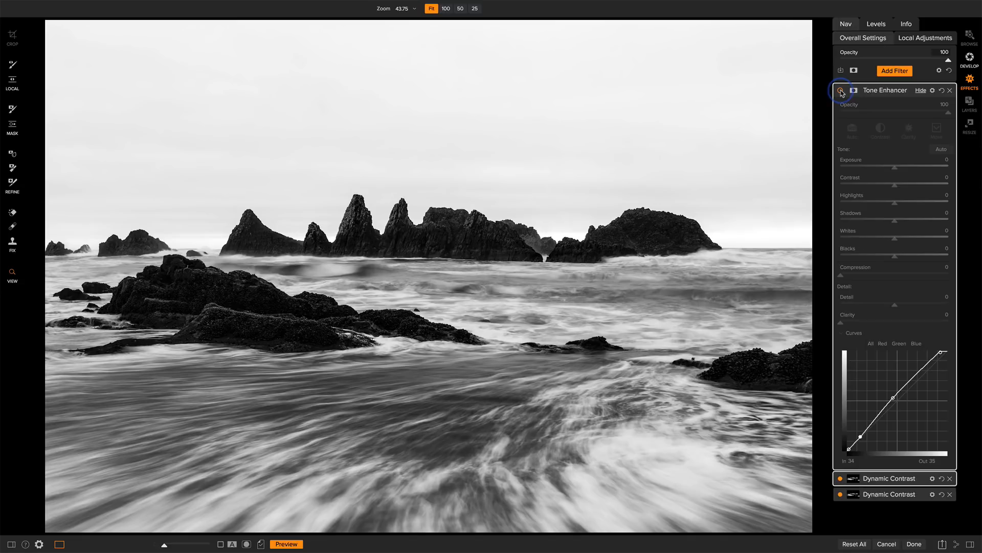
left_click(840, 91)
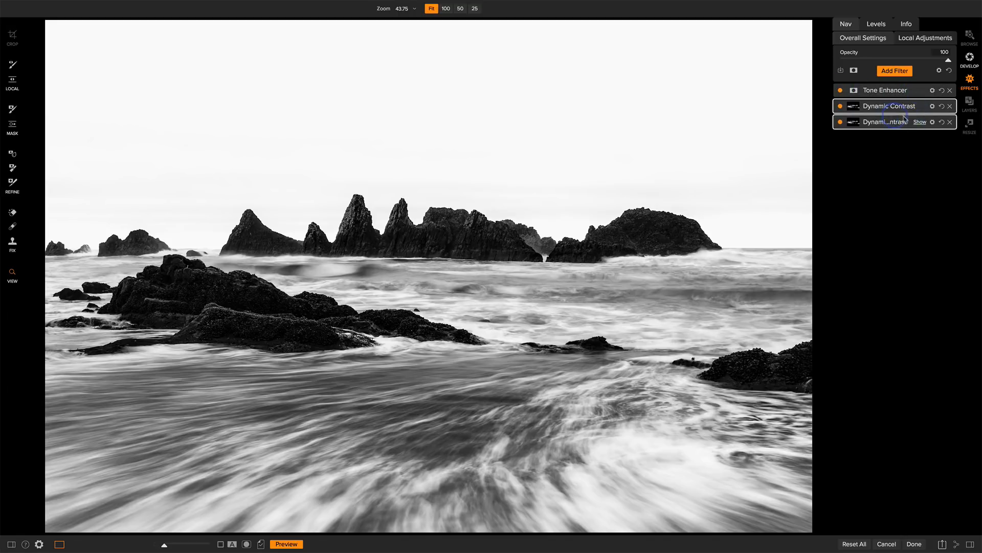
Turn off both Dynamic Contrast filters and switch the lower one back on to compare their effect.
left_click(840, 122)
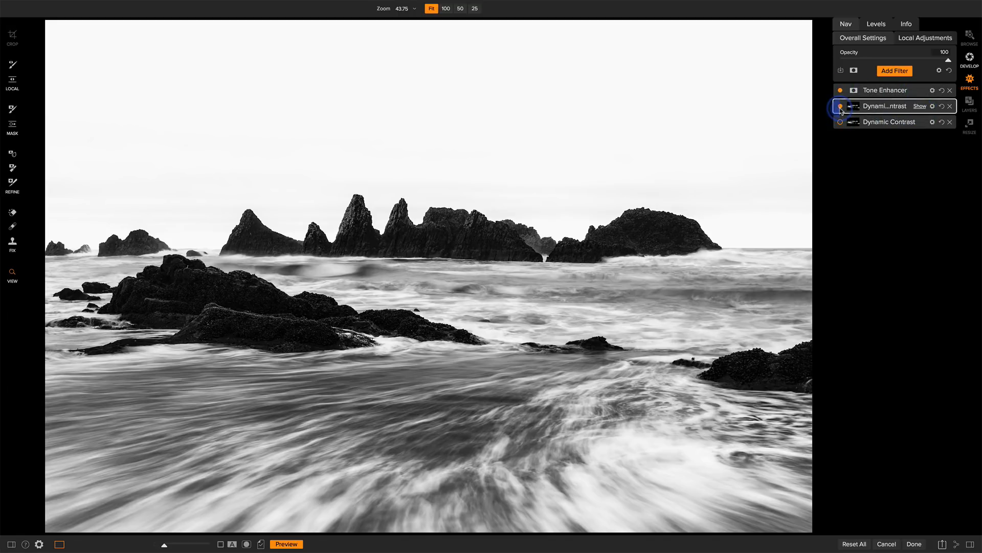
left_click(841, 106)
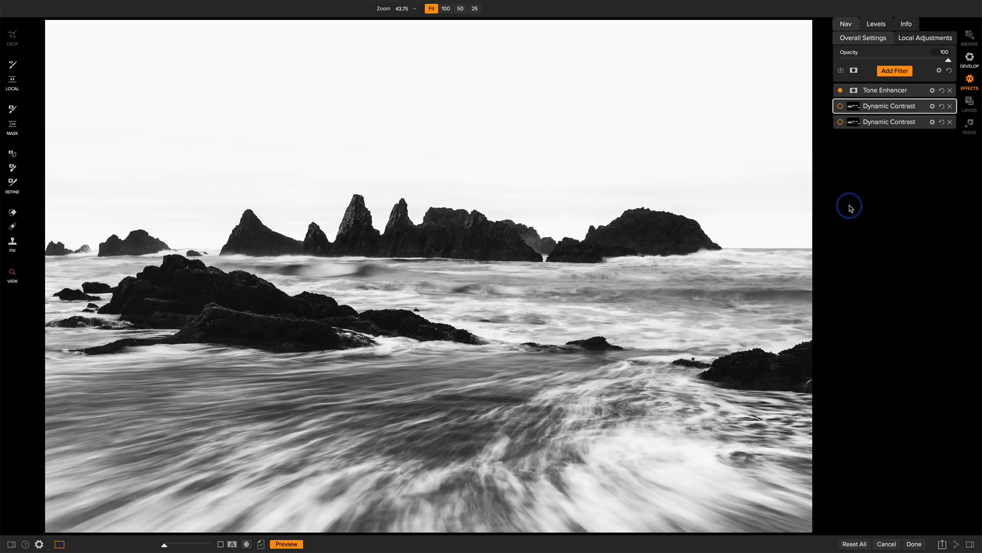
left_click(841, 123)
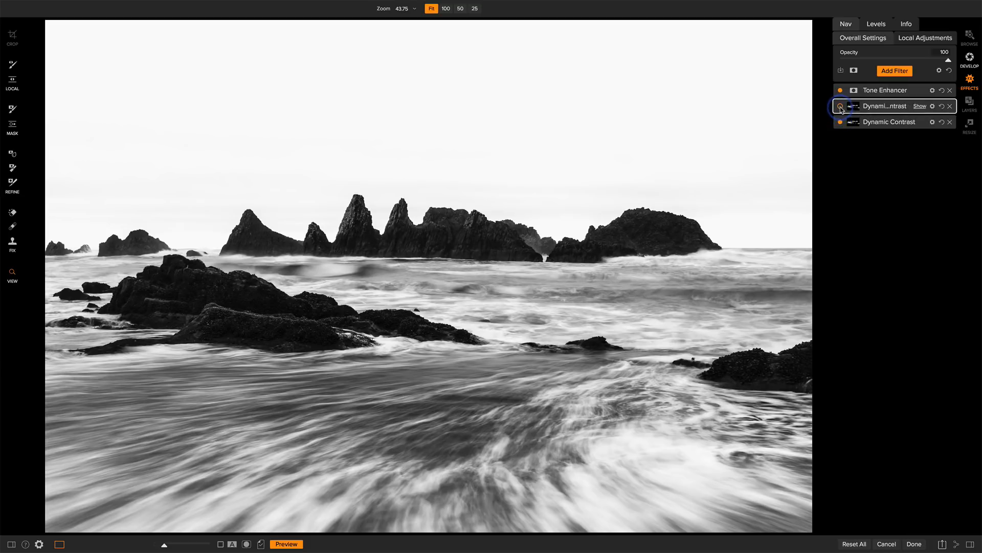